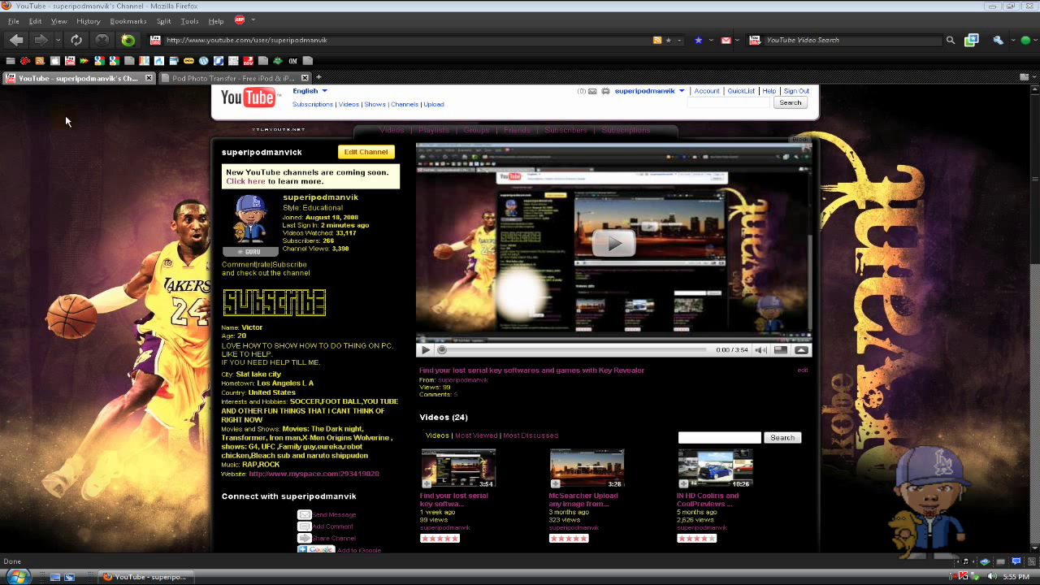
Step: Switch Firefox to the Pod Photo Transfer website tab
left_click(216, 80)
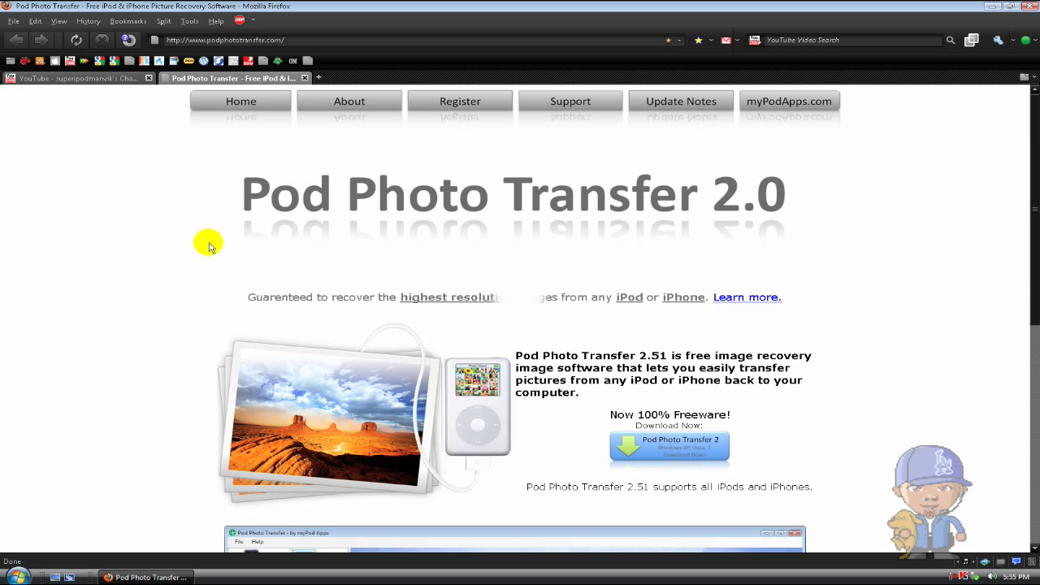
Step: Download the PodPhotoTransfer_v251.zip installer, saving it to disk
scroll(209, 246, "down", 2)
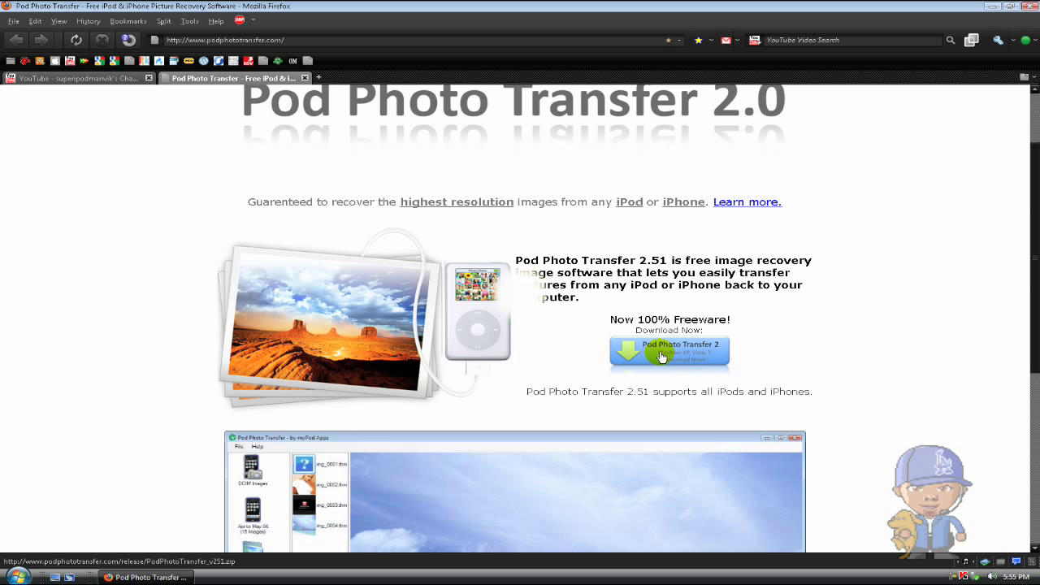
left_click(660, 355)
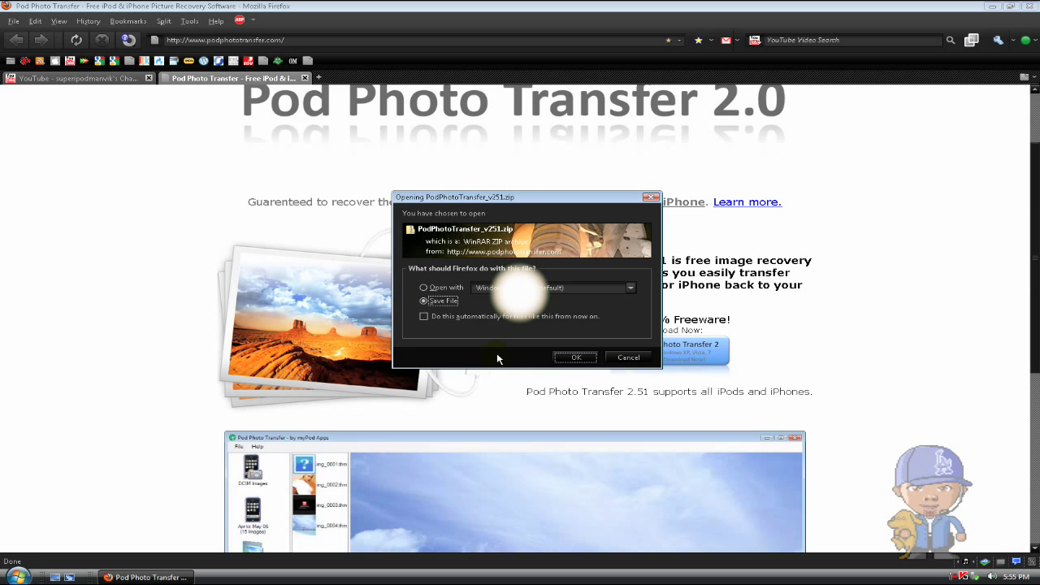
left_click(576, 357)
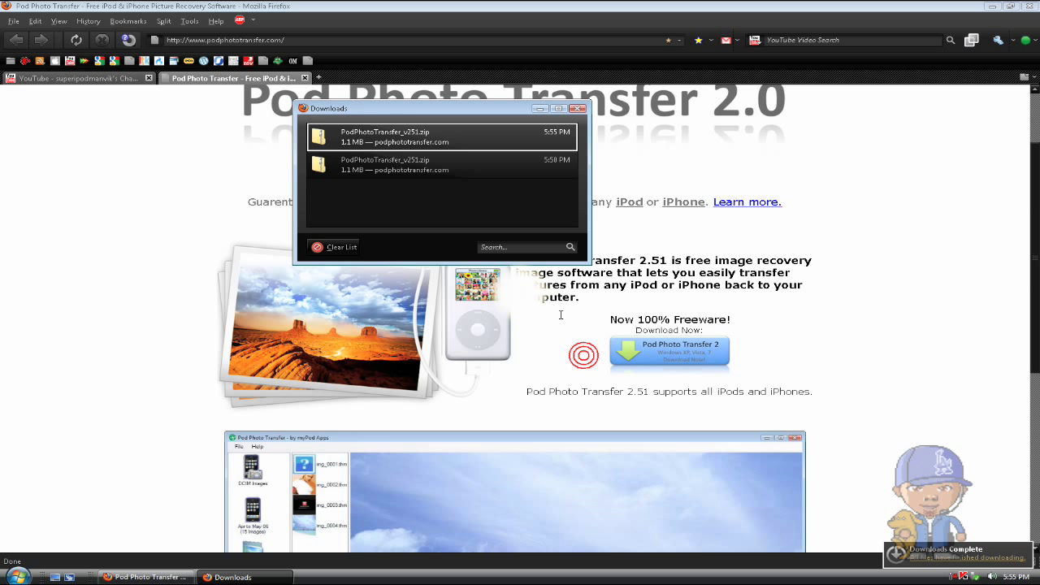
Step: Clear and close the downloads list, then minimize Firefox to show the desktop
left_click(333, 247)
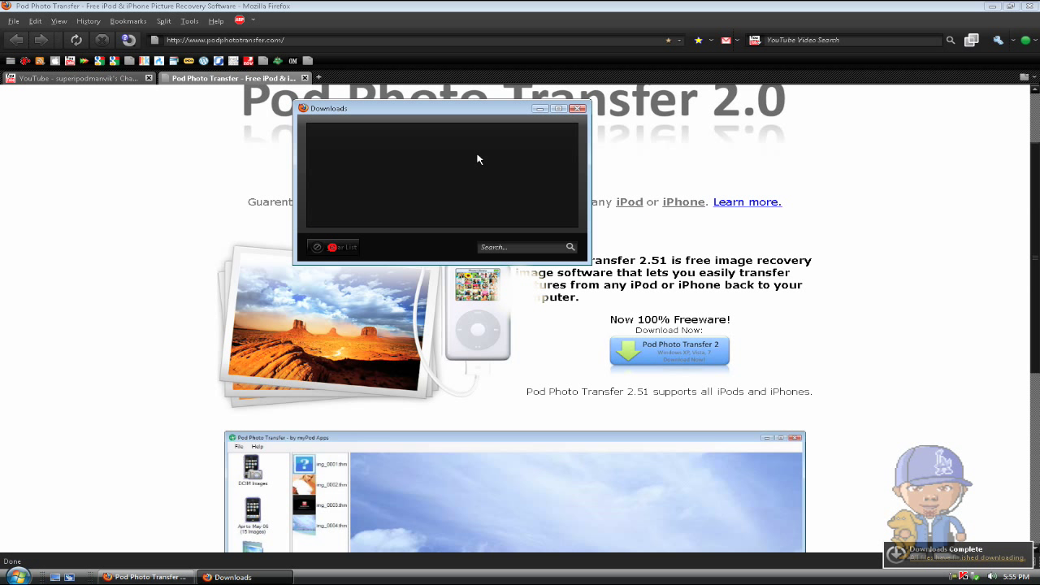
left_click(577, 108)
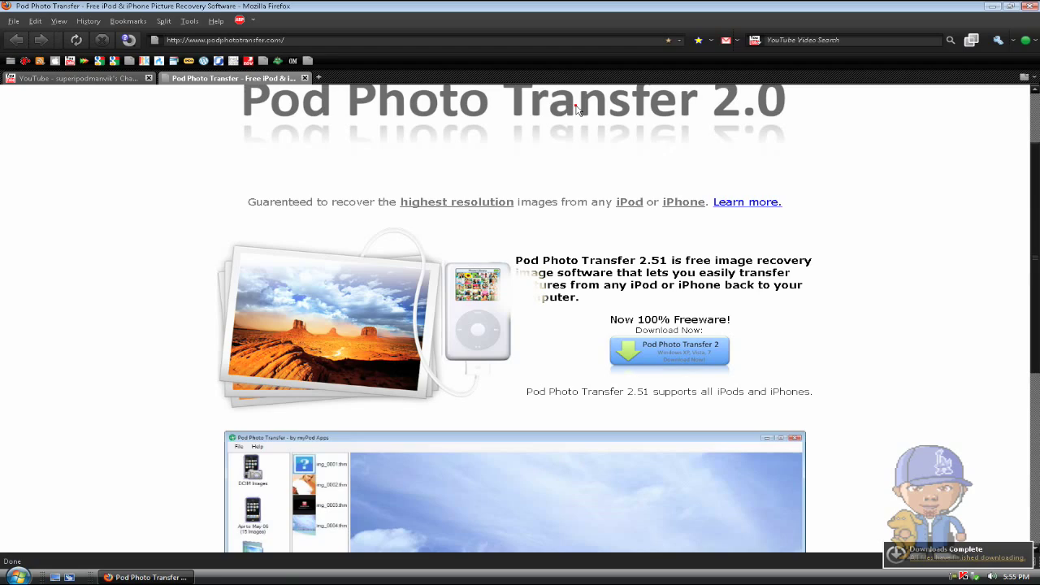
left_click(991, 6)
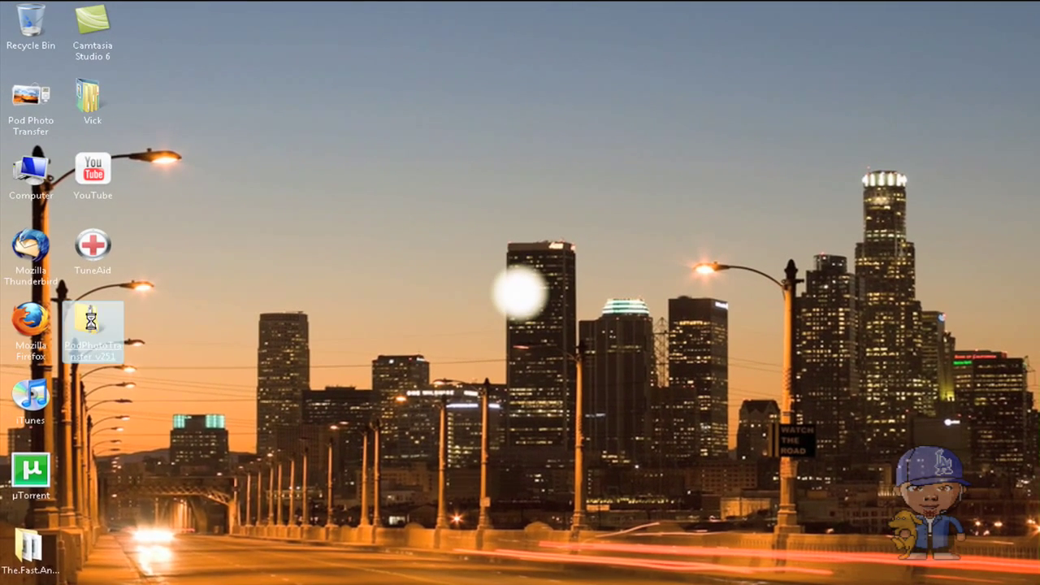
Step: Virus-scan the downloaded PodPhotoTransfer zip and dismiss the scan results
right_click(69, 247)
left_click(140, 393)
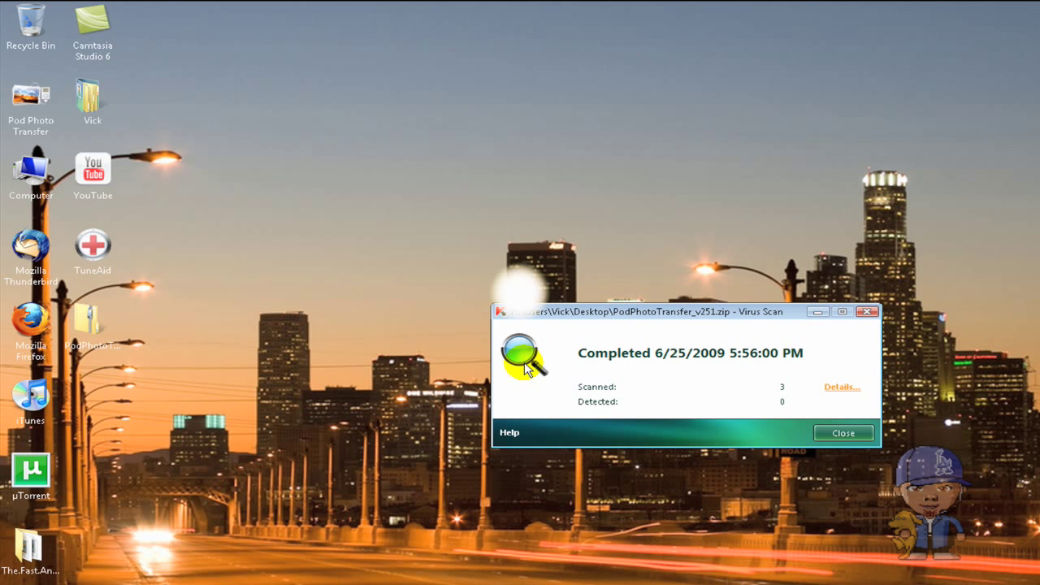
left_click(842, 432)
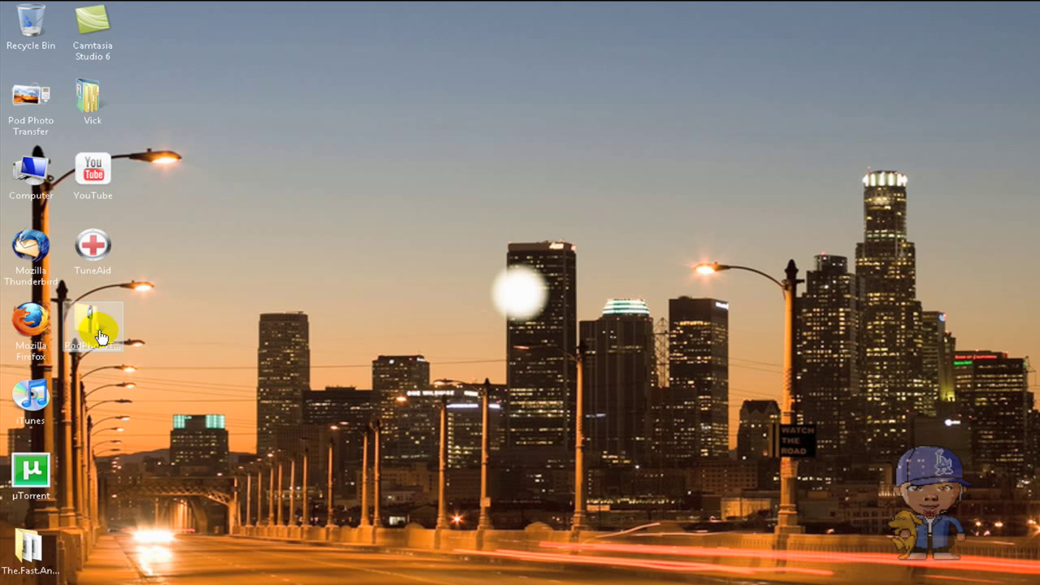
Step: Copy PodPhotoTransfer_Setup from the zip to the desktop, recycle the zip, and launch setup
double_click(89, 321)
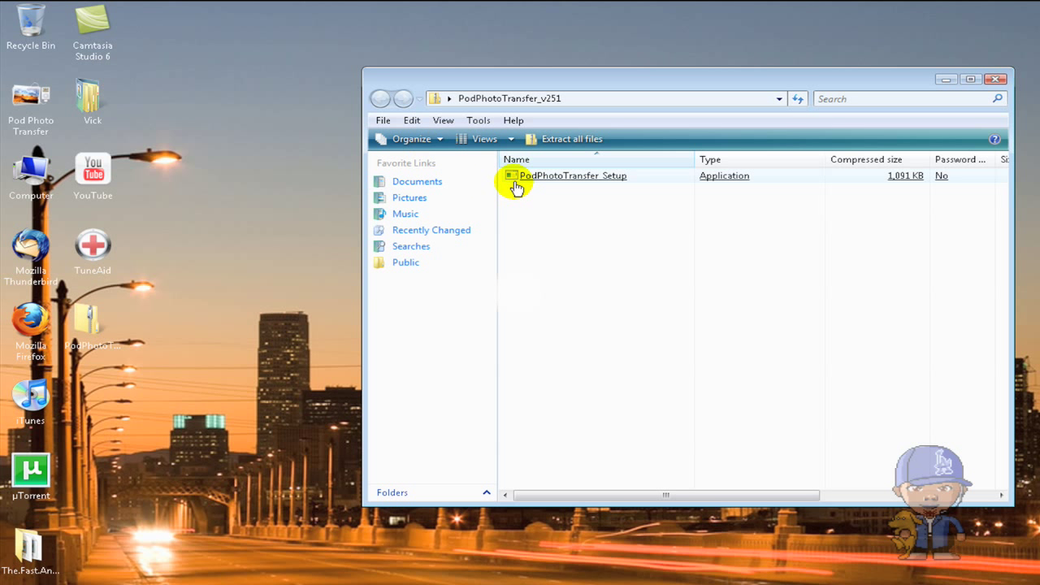
mouse_move(513, 176)
left_mouse_down()
mouse_move(128, 455)
mouse_move(150, 447)
left_mouse_up()
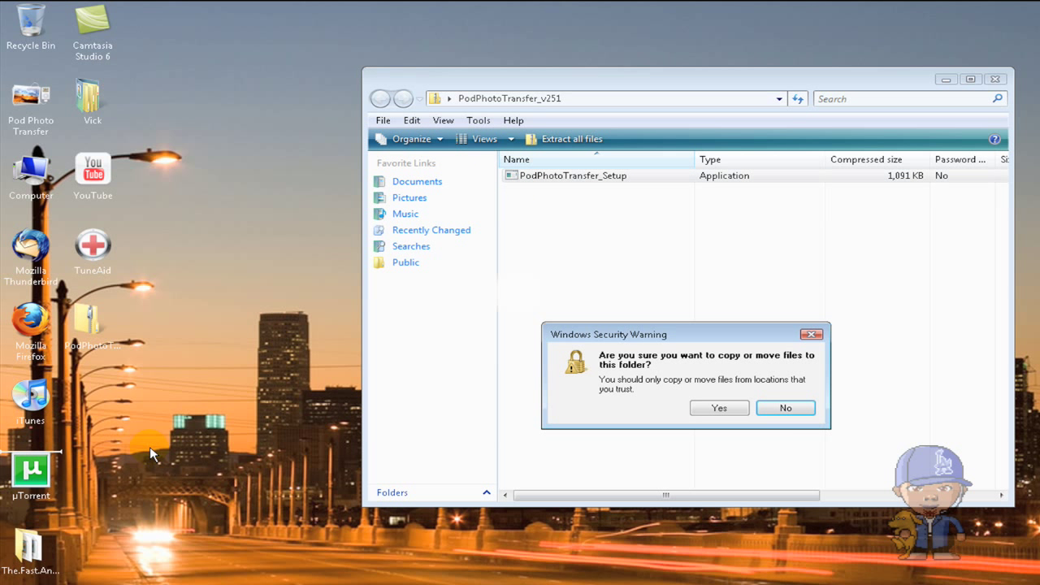
left_click(718, 411)
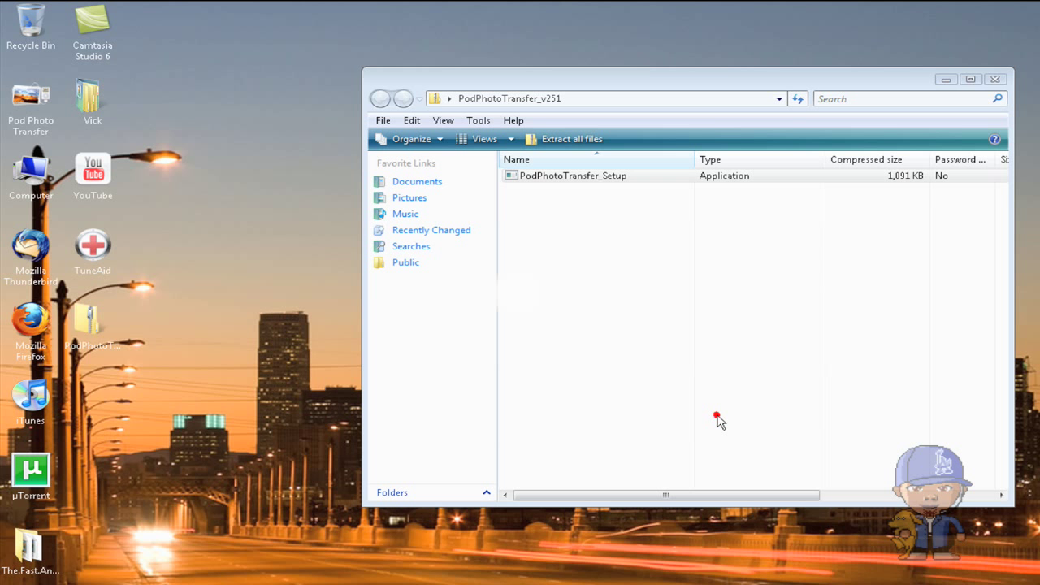
left_click(997, 79)
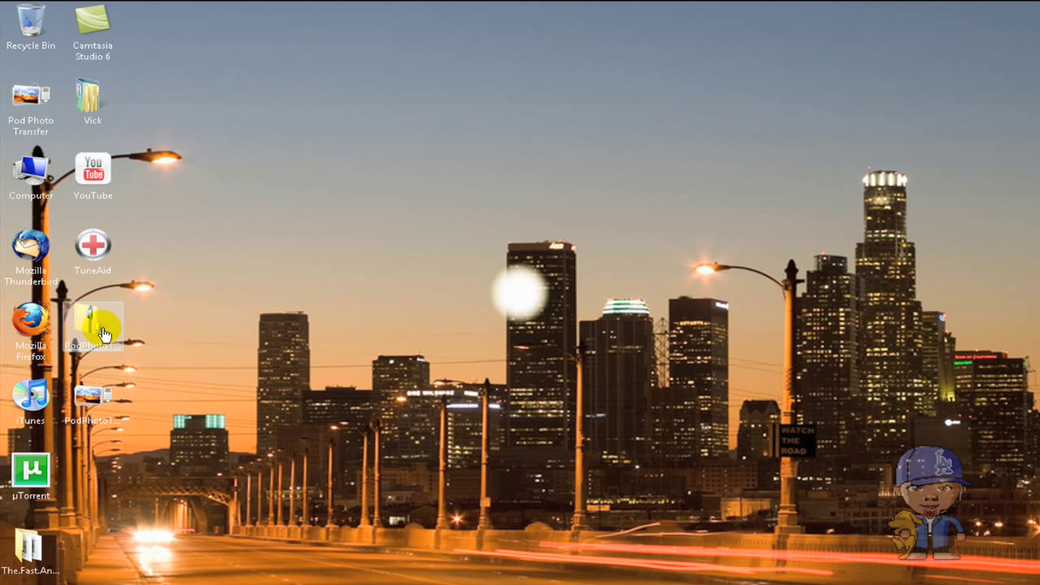
left_click_drag(104, 333, 36, 23)
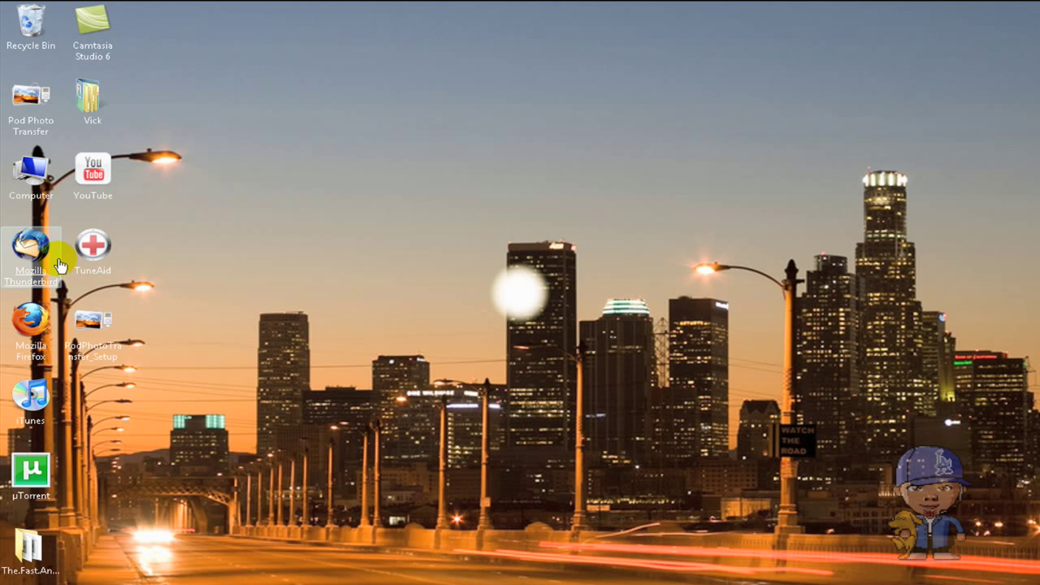
double_click(89, 328)
Step: Run the Pod Photo Transfer 2.51 installer, accepting the license and the default install folder
left_click(743, 395)
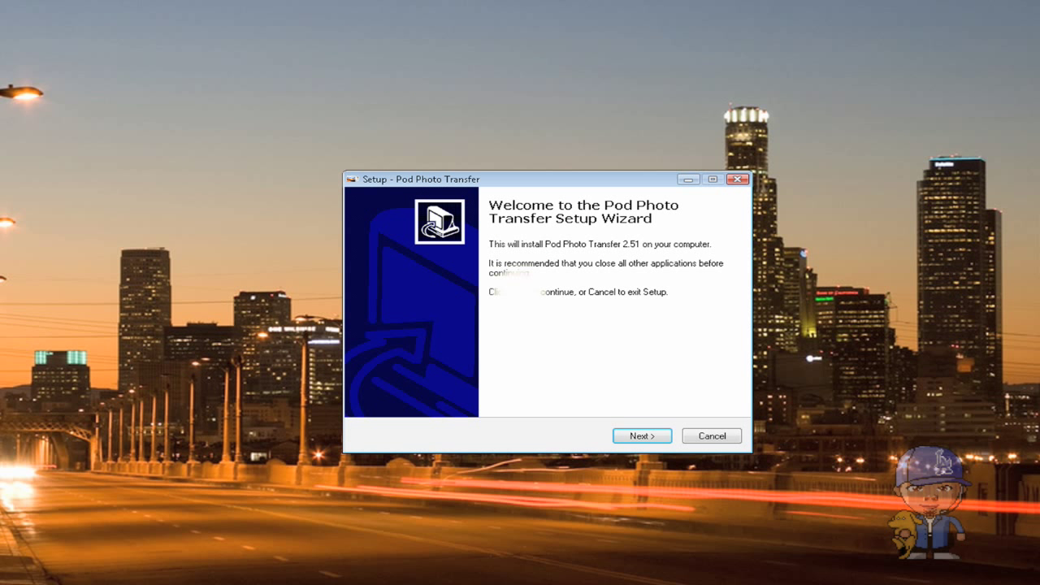
left_click(639, 435)
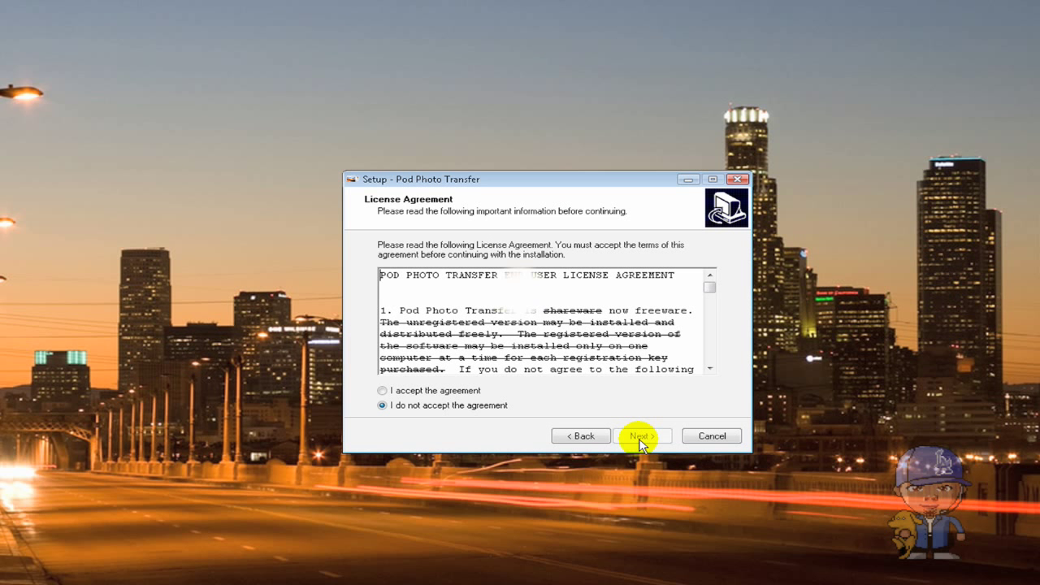
left_click(381, 390)
left_click(639, 436)
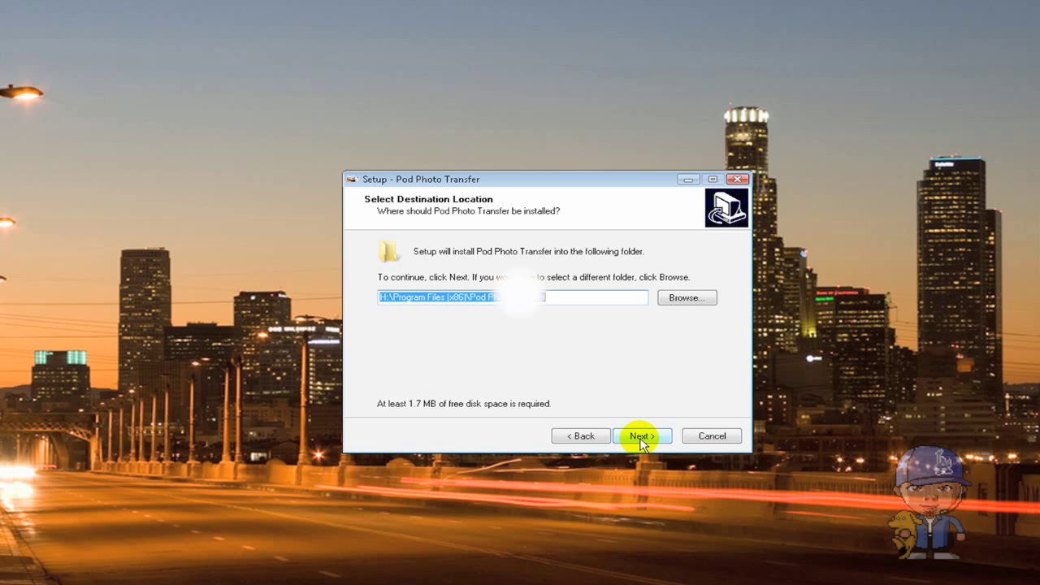
left_click(641, 439)
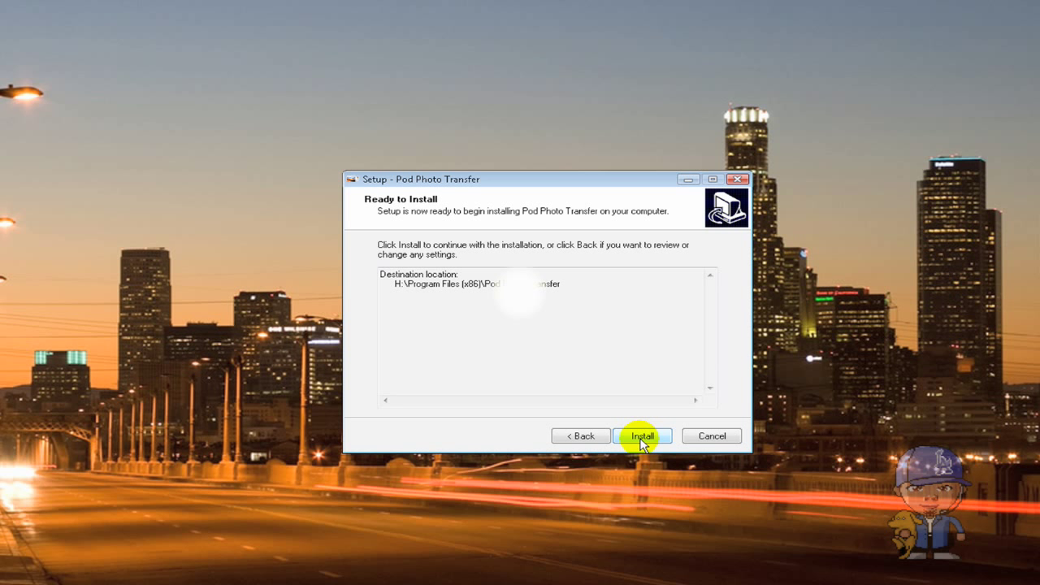
left_click(641, 436)
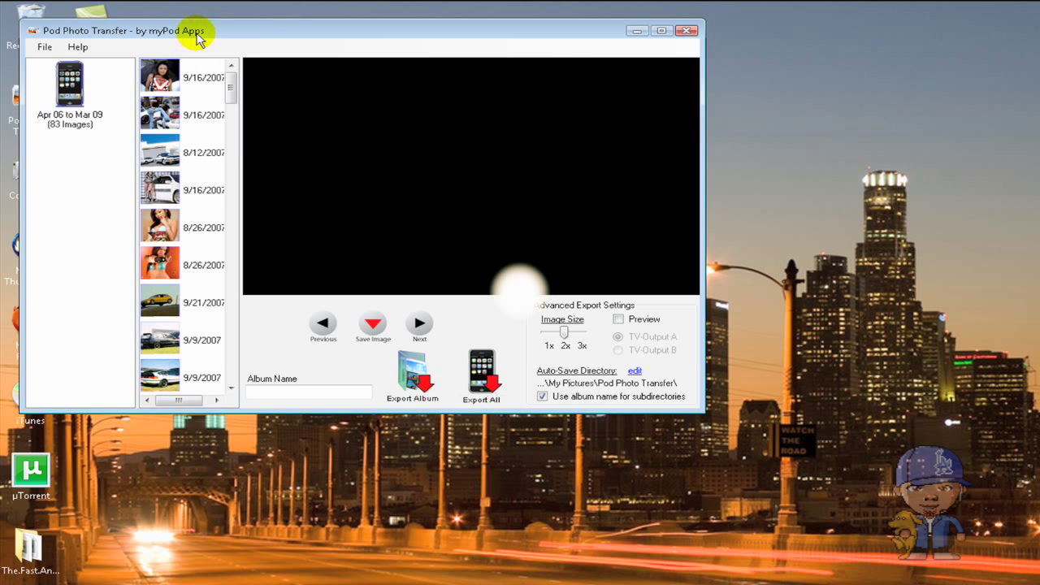
Step: Load the Apr 06 to Mar 09 iPod album and request export of its 83 images
left_click_drag(195, 31, 361, 86)
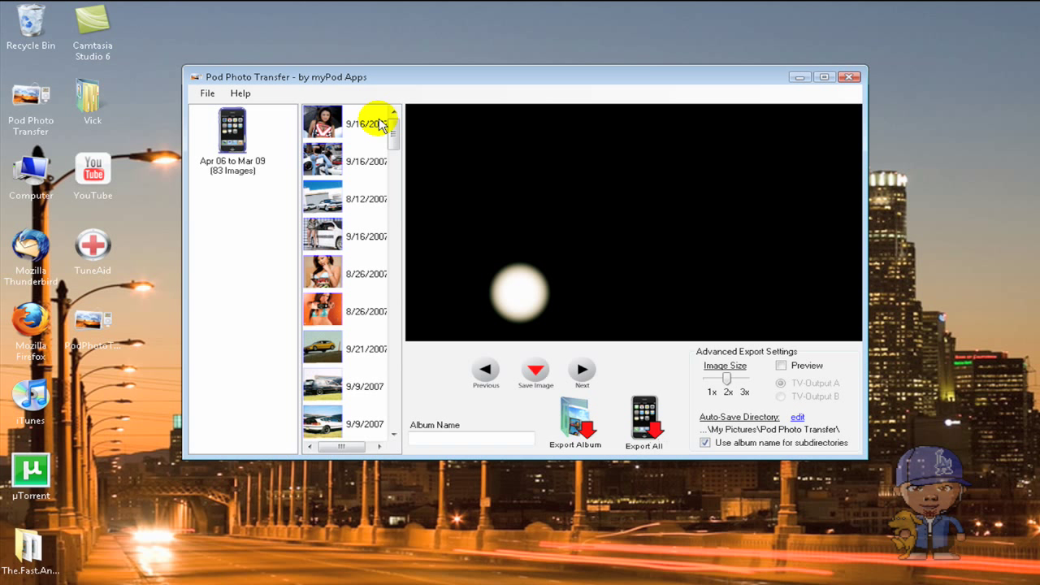
left_click(322, 130)
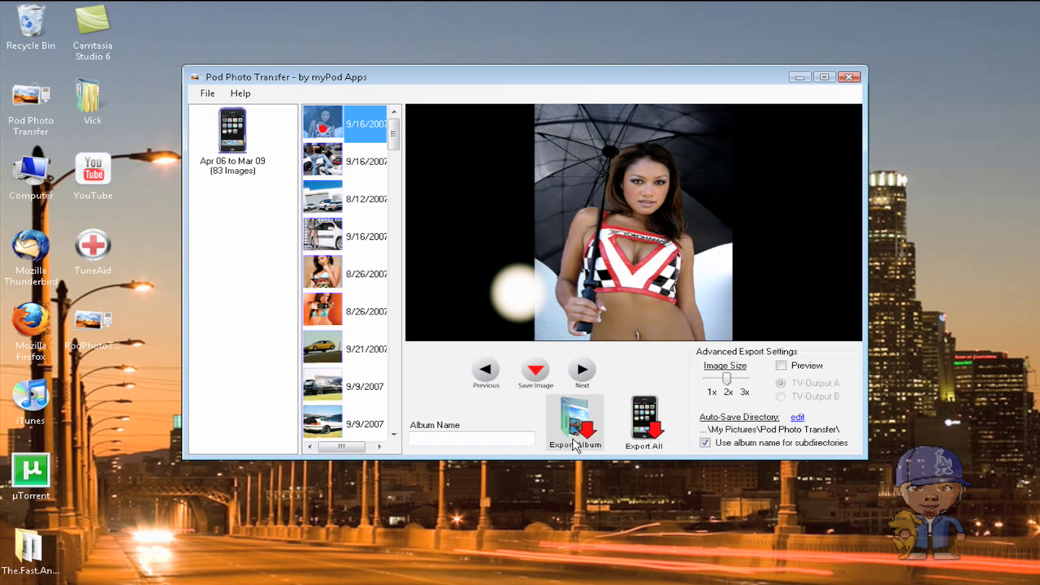
left_click(576, 432)
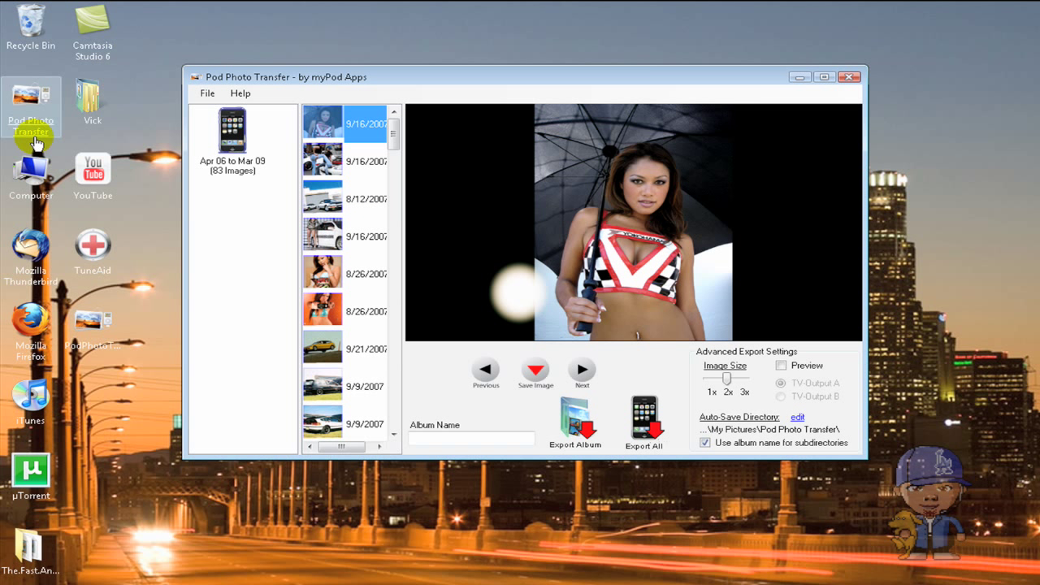
left_click(247, 132)
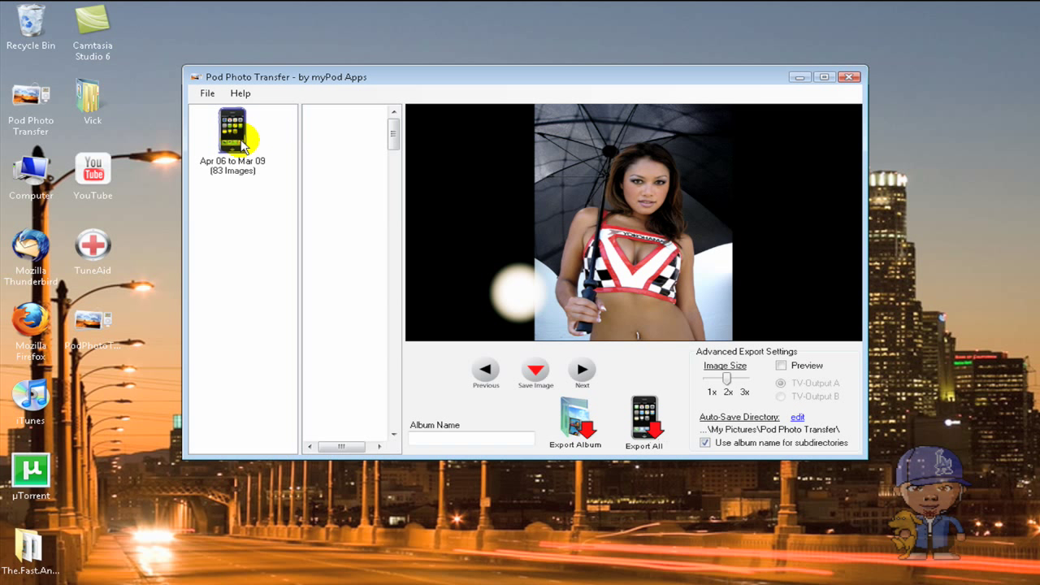
left_click(239, 142)
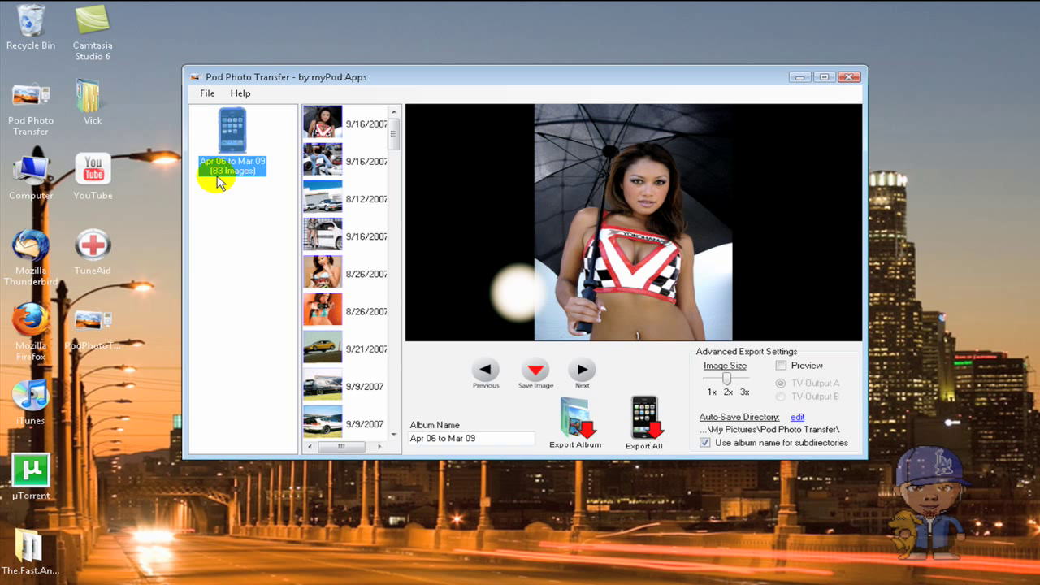
left_click(583, 428)
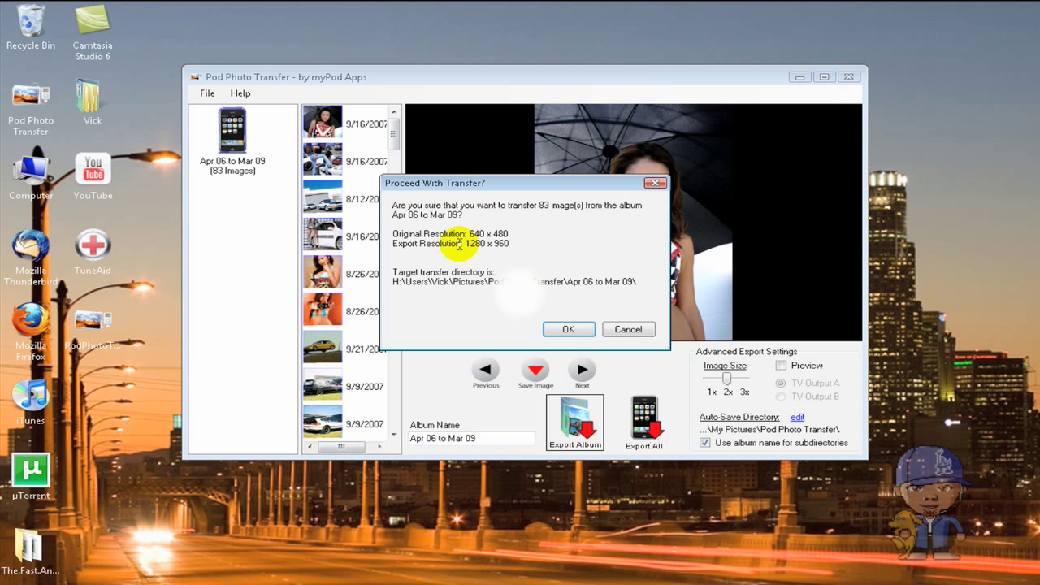
Step: Confirm the 83-image export, continue past the transfer error, and close the progress window
left_click(563, 328)
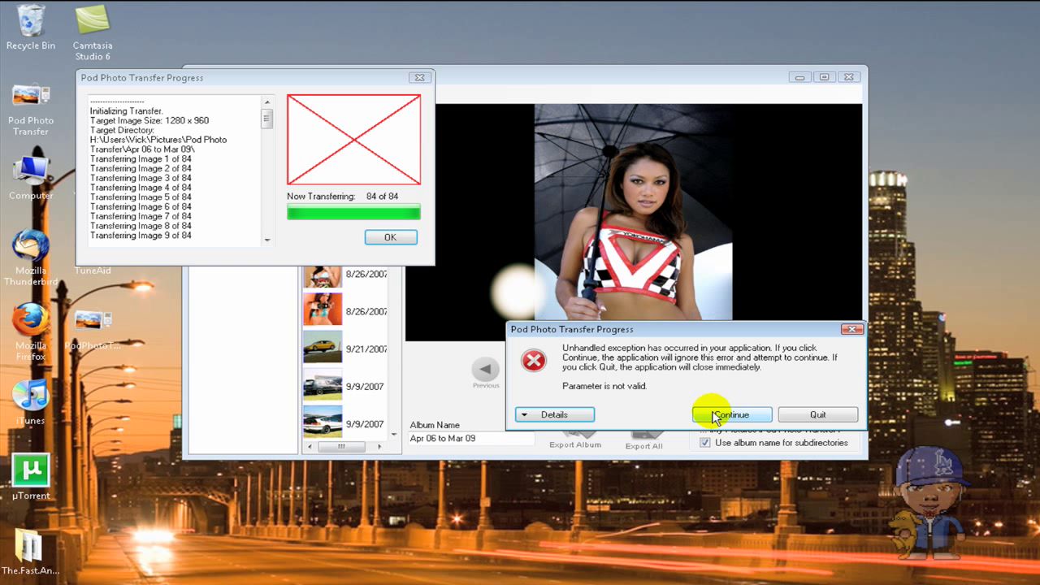
left_click(713, 416)
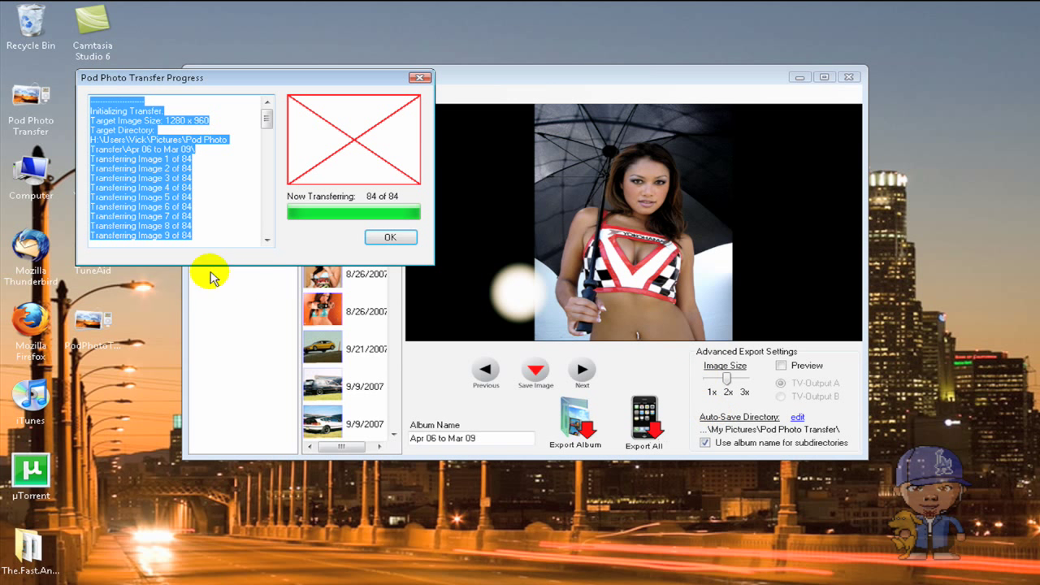
left_click(390, 237)
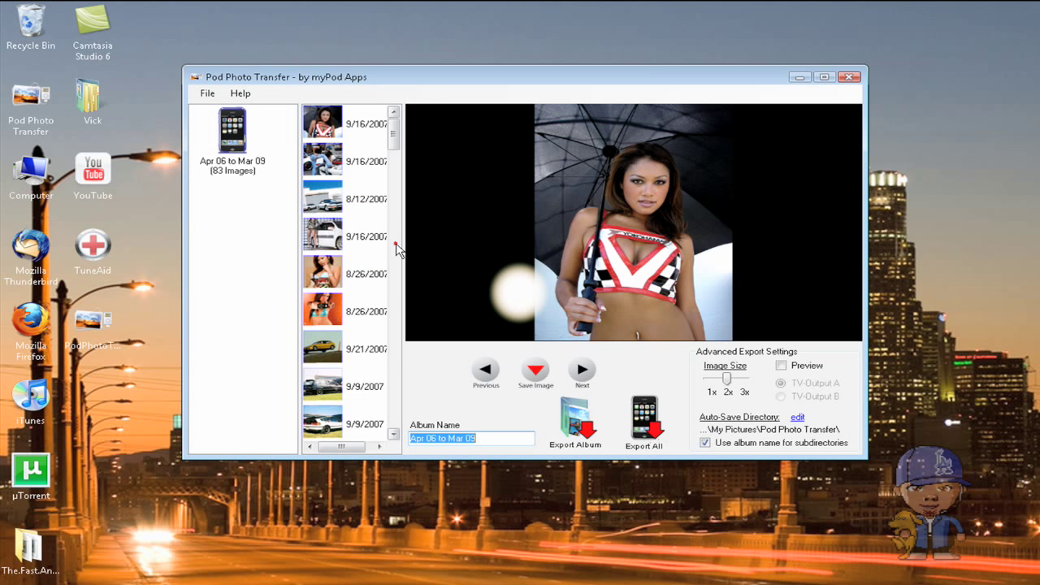
Step: Minimize the app and open the Pictures\Pod Photo Transfer\Apr 06 to Mar 09 folder
left_click(799, 76)
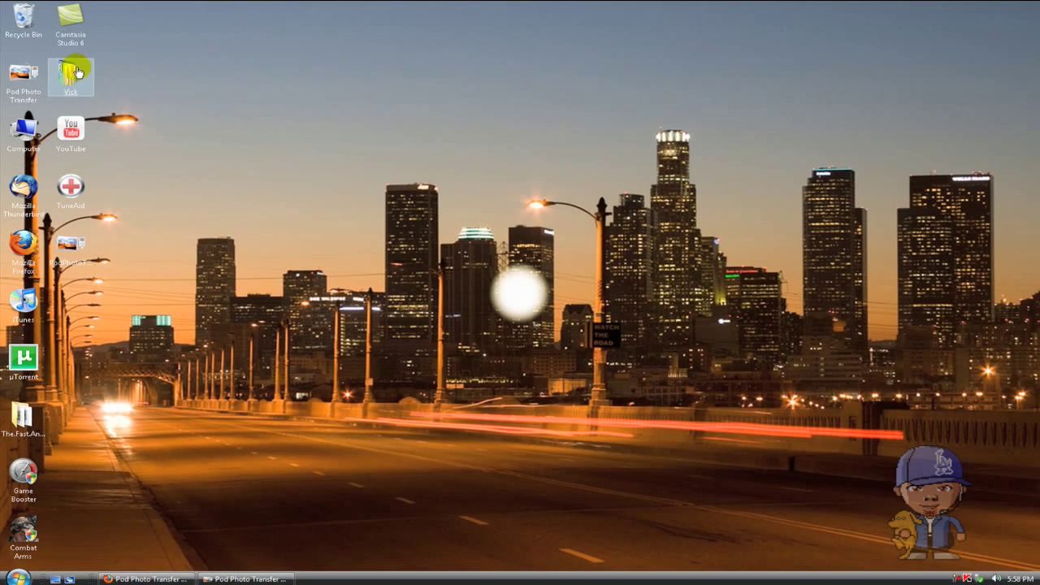
double_click(83, 79)
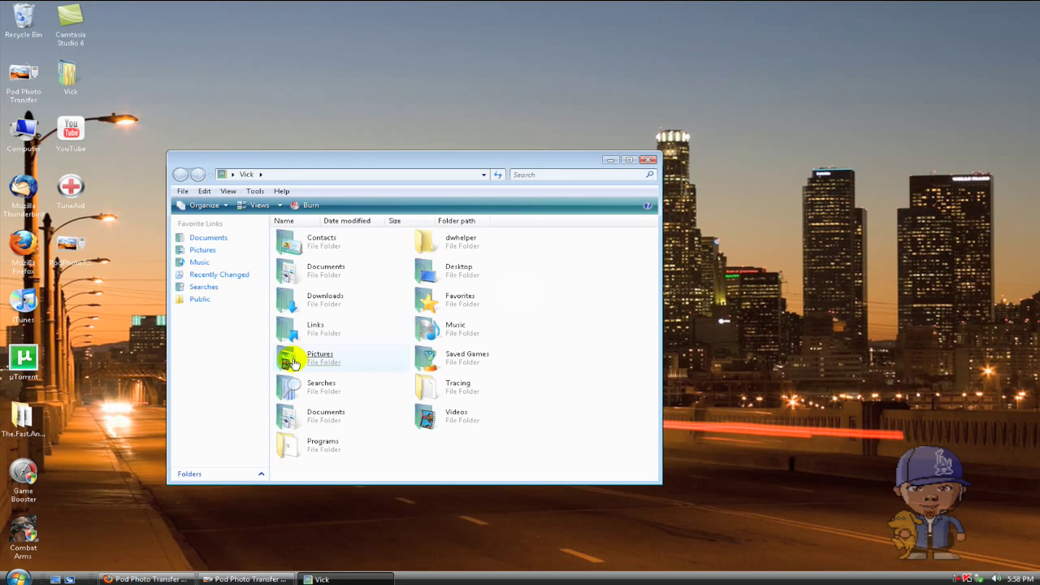
double_click(293, 363)
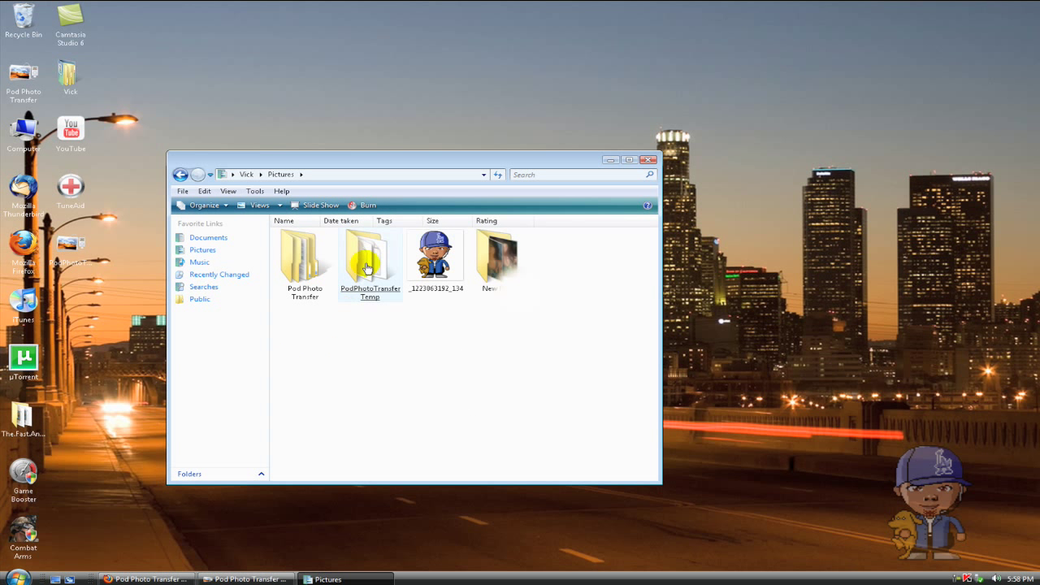
double_click(294, 253)
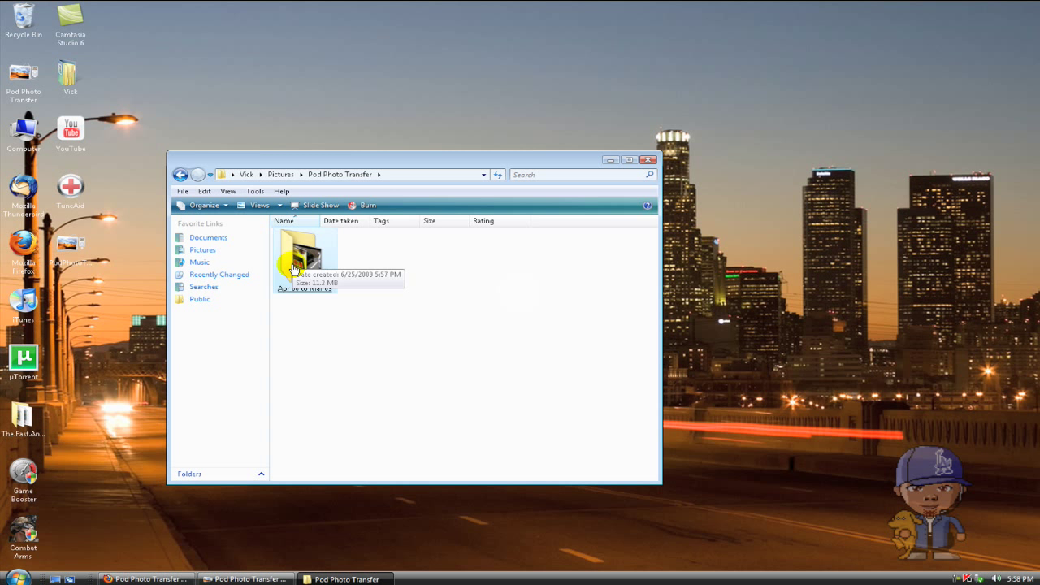
double_click(294, 268)
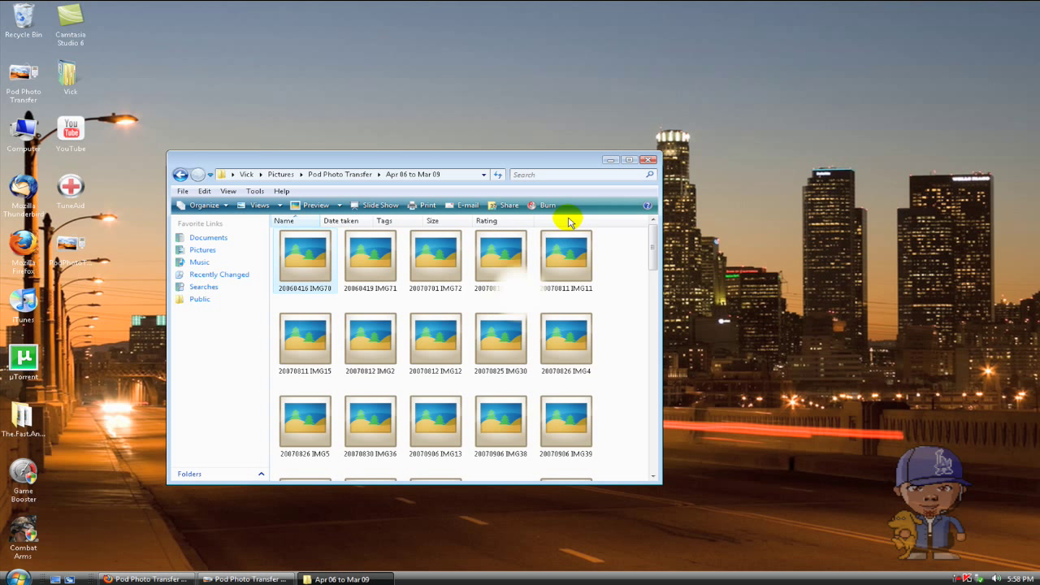
Step: Look through the exported photos in a maximized window, then minimize the folder
left_click_drag(653, 233, 655, 266)
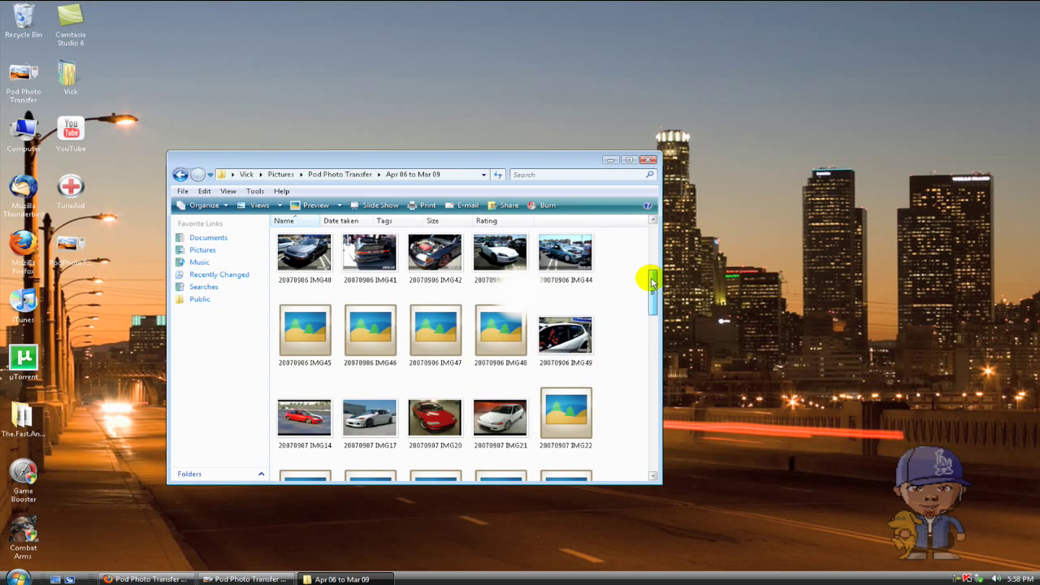
mouse_move(651, 281)
left_mouse_down()
mouse_move(649, 312)
mouse_move(624, 176)
left_mouse_up()
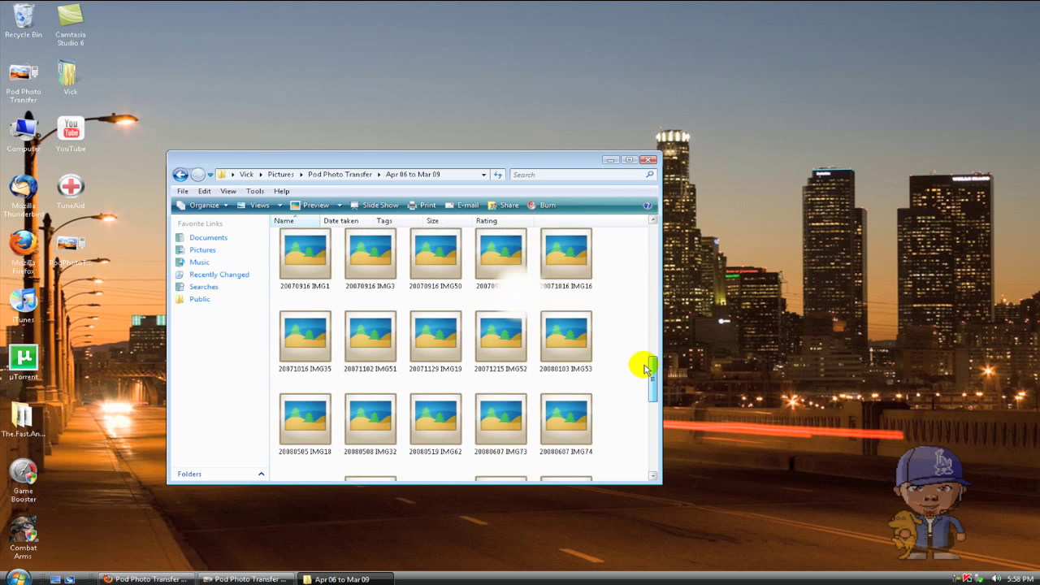
left_click(629, 159)
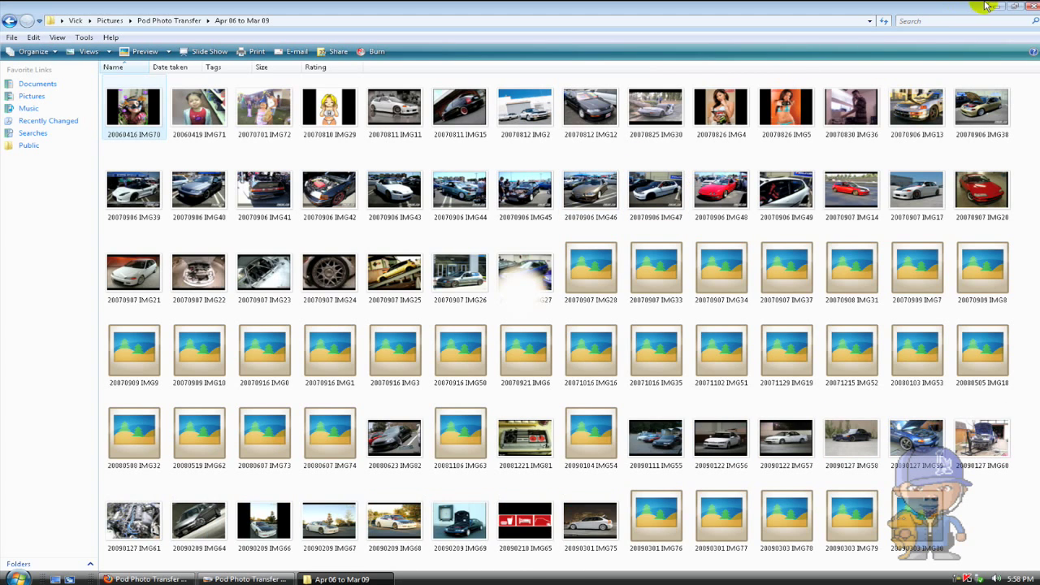
left_click(54, 579)
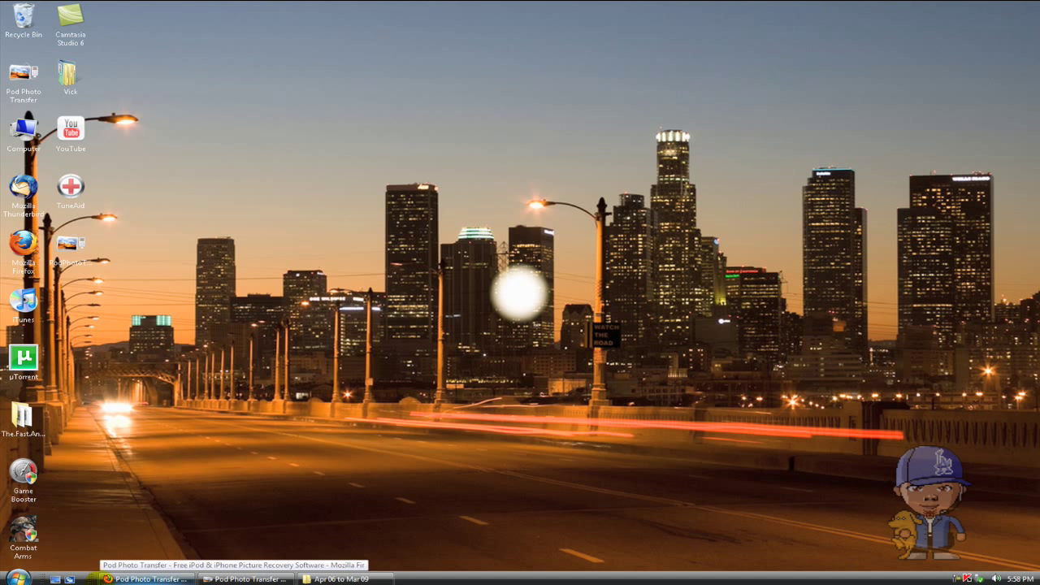
Step: Close the Pod Photo Transfer app and its download tab, returning to the YouTube channel page
left_click(146, 578)
left_click(219, 579)
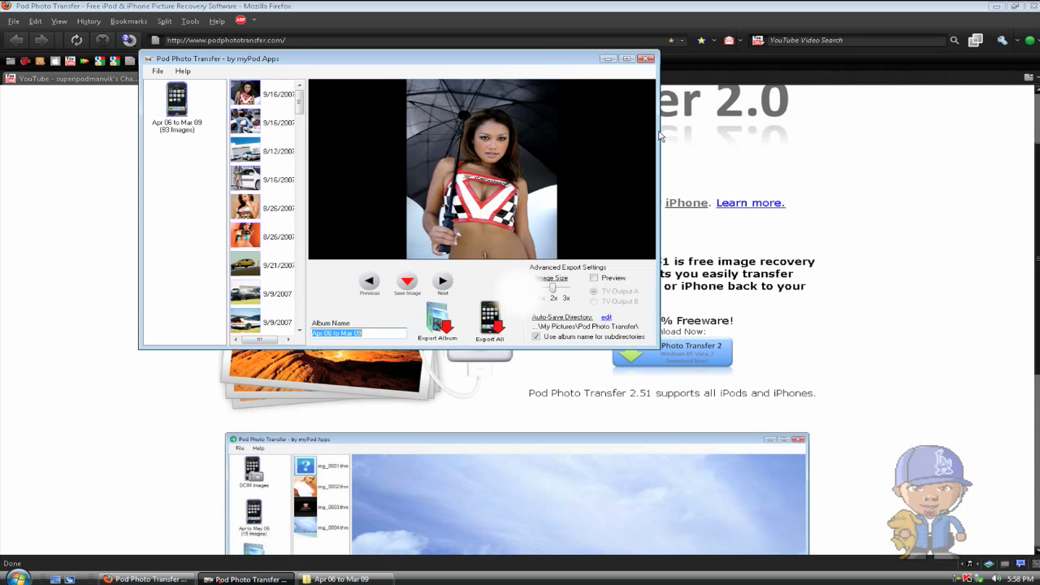
left_click(646, 58)
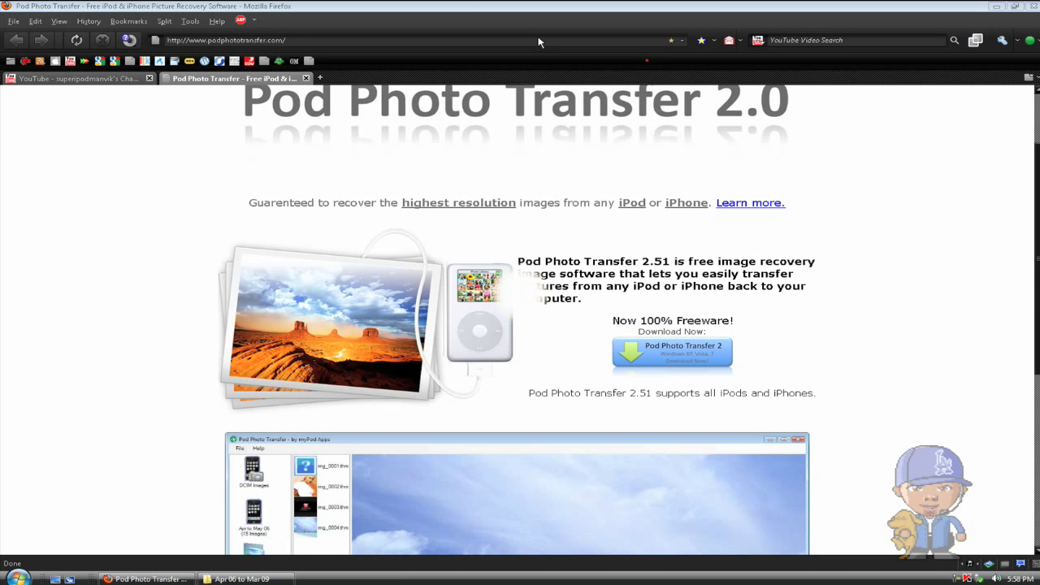
middle_click(271, 76)
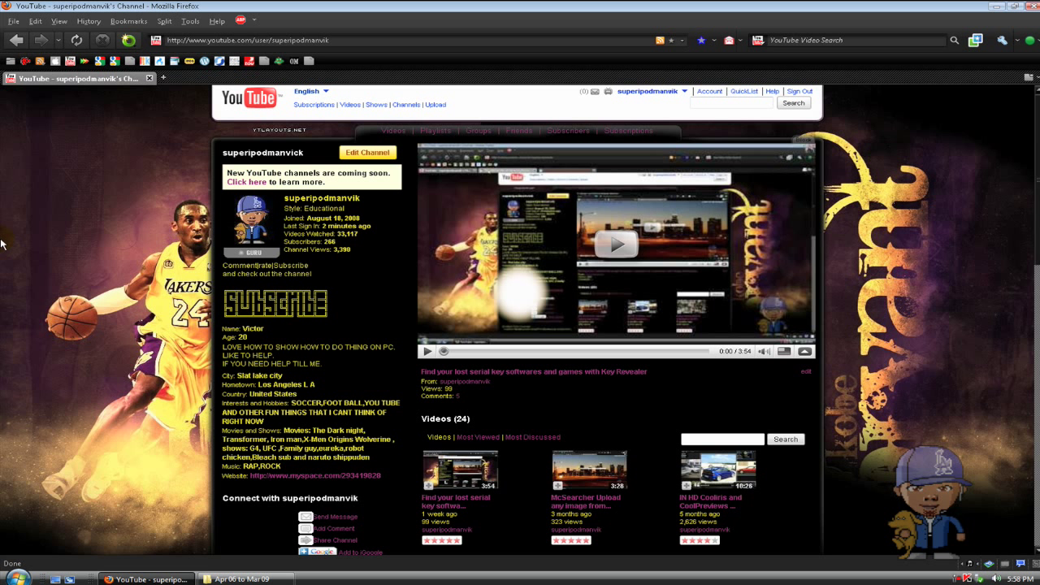